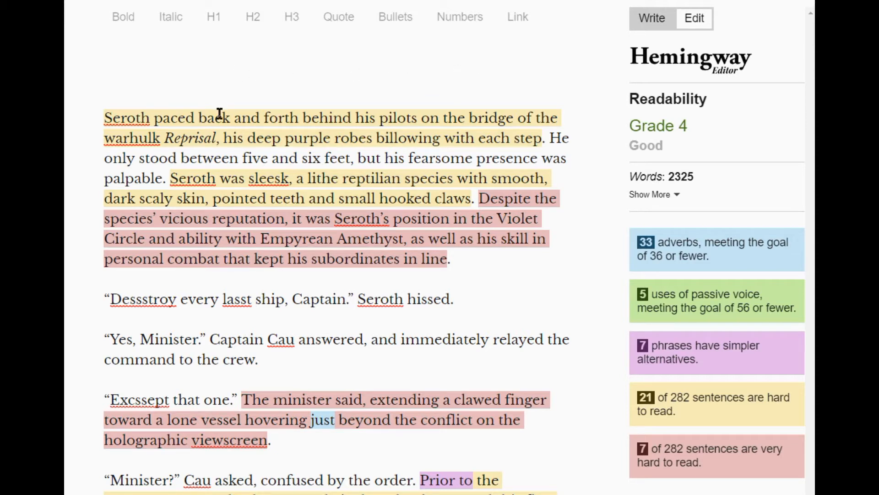
Delete "back and forth" from the opening sentence and split it after "Reprisal" so a new, non-italic sentence starts with "His".
{"action": "left_click_drag", "start_coordinate": [298, 118], "coordinate": [198, 114]}
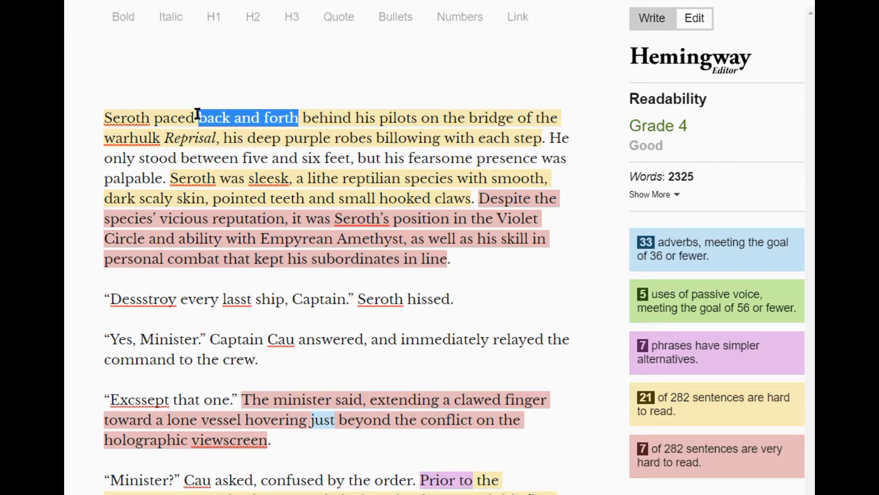
{"action": "key", "text": "BackSpace"}
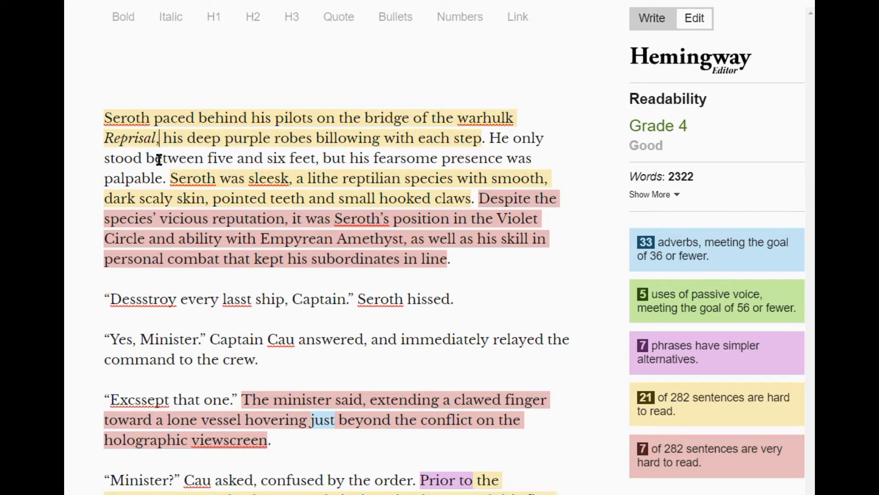
{"action": "key", "text": "BackSpace"}
{"action": "type", "text": "."}
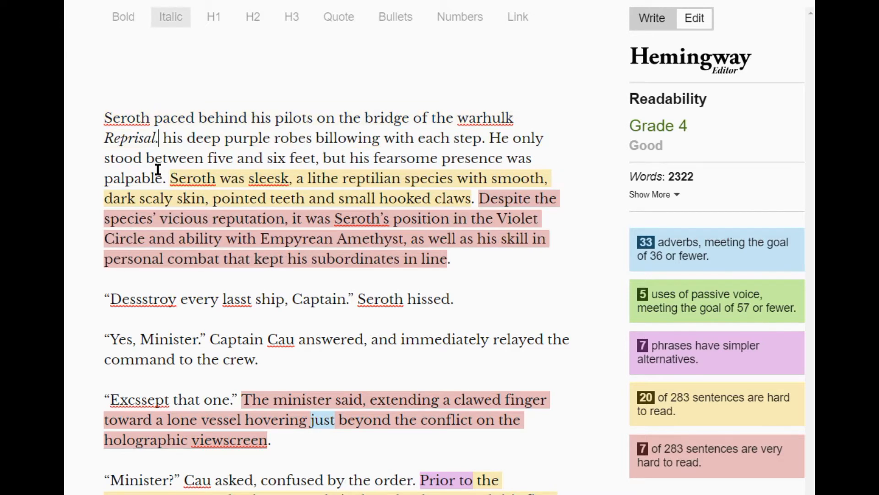
{"action": "left_click", "coordinate": [169, 137]}
{"action": "key", "text": "BackSpace"}
{"action": "type", "text": "H"}
{"action": "key", "text": "ctrl+i"}
{"action": "key", "text": "BackSpace"}
{"action": "type", "text": "H"}
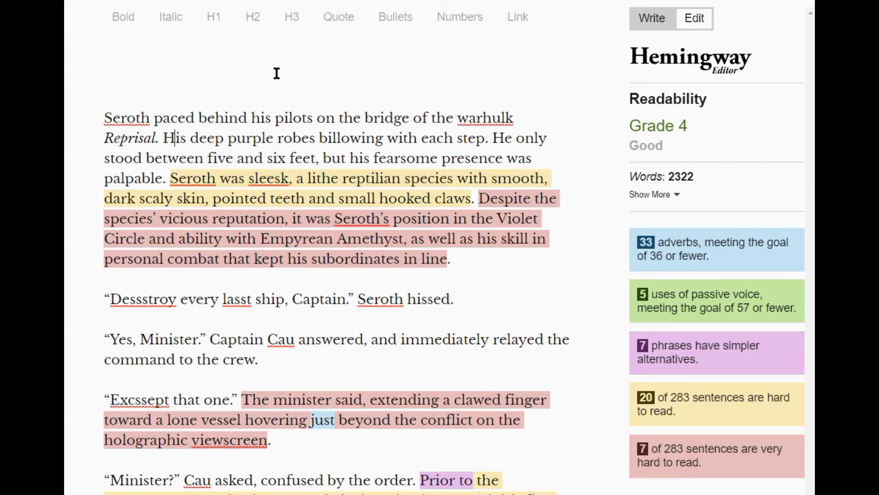
Change "billowing" to "billowed" in the sentence about the deep purple robes.
{"action": "left_click", "coordinate": [382, 139]}
{"action": "key", "text": "BackSpace"}
{"action": "key", "text": "BackSpace"}
{"action": "key", "text": "BackSpace"}
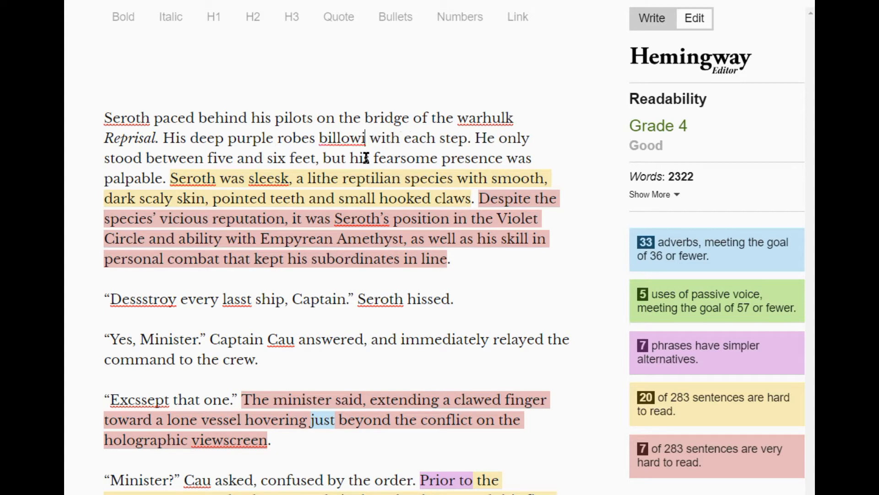
{"action": "type", "text": "ed"}
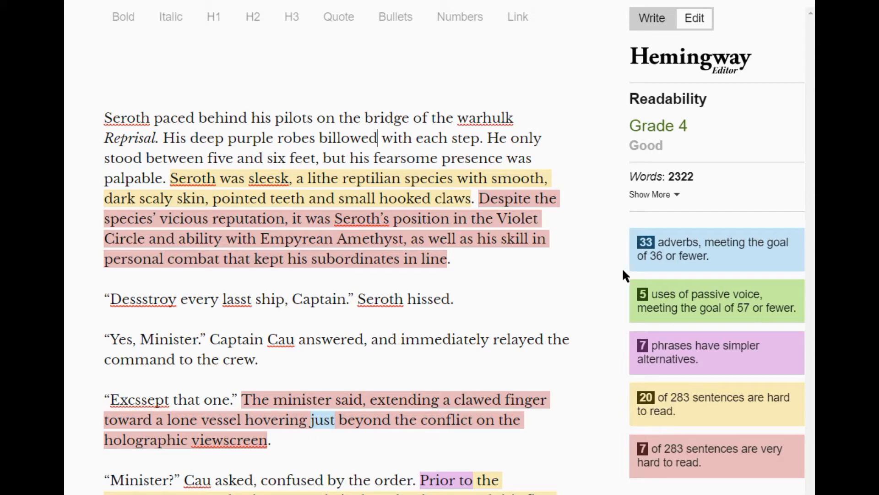
Remove "smooth," from the sleesk description so it reads "with dark scaly skin".
{"action": "left_click", "coordinate": [545, 176]}
{"action": "key", "text": "BackSpace"}
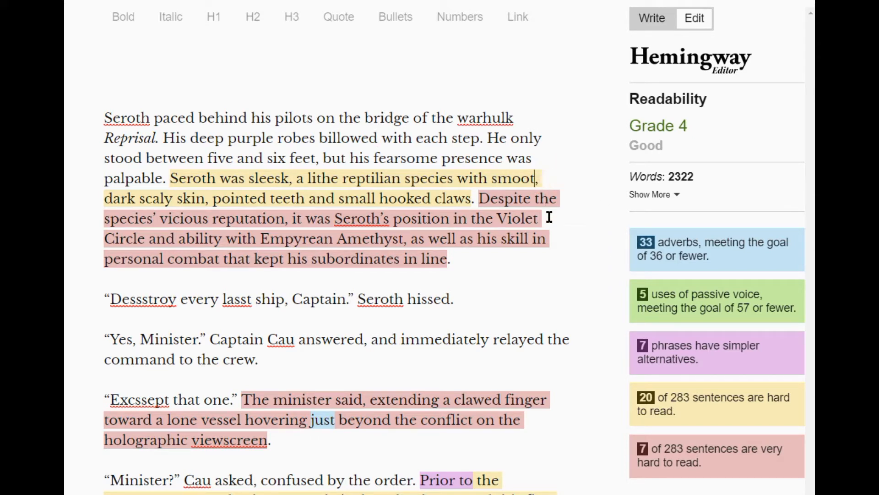
{"action": "key", "text": "BackSpace"}
{"action": "key", "text": "BackSpace"}
{"action": "key", "text": "BackSpace"}
{"action": "key", "text": "BackSpace"}
{"action": "key", "text": "BackSpace"}
{"action": "key", "text": "BackSpace"}
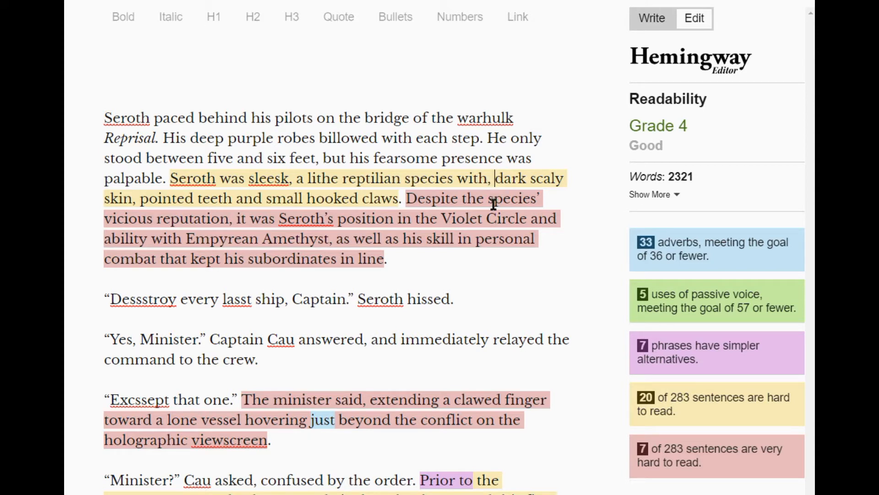
{"action": "key", "text": "BackSpace"}
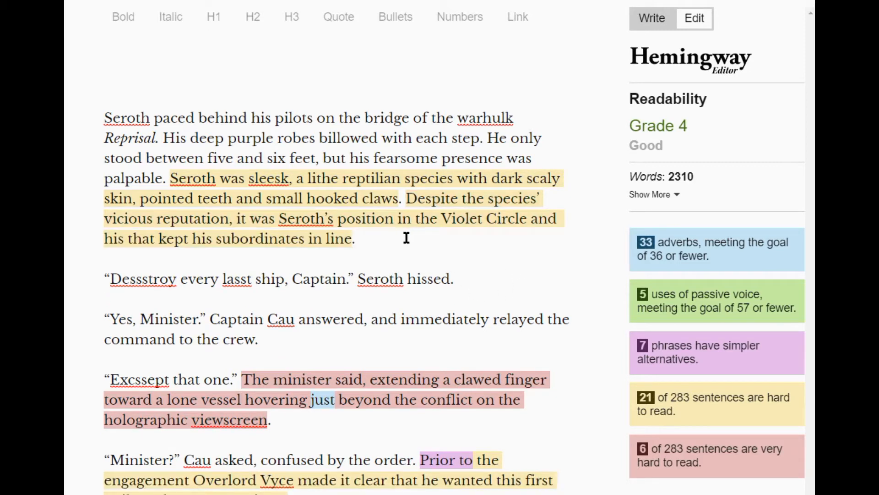
Replace the "Despite the species' vicious reputation" sentence with a new one beginning "It wasn't Seroth's position".
{"action": "left_click_drag", "start_coordinate": [402, 237], "coordinate": [408, 200]}
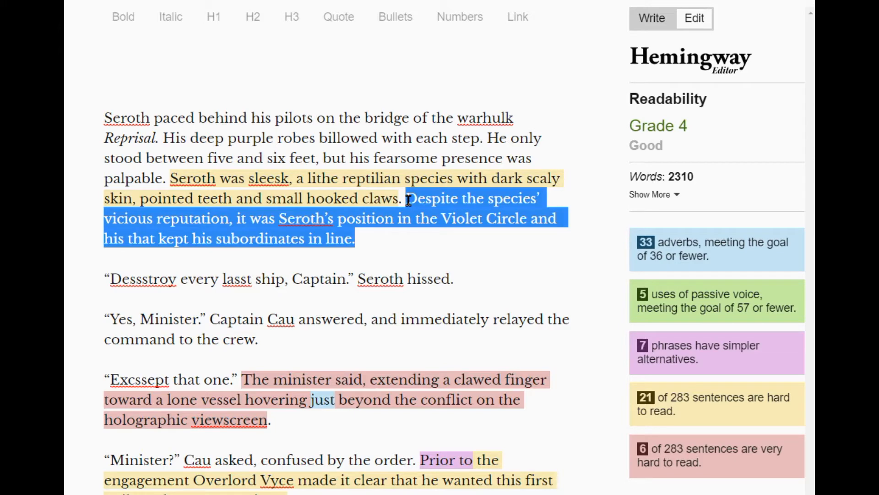
{"action": "key", "text": "BackSpace"}
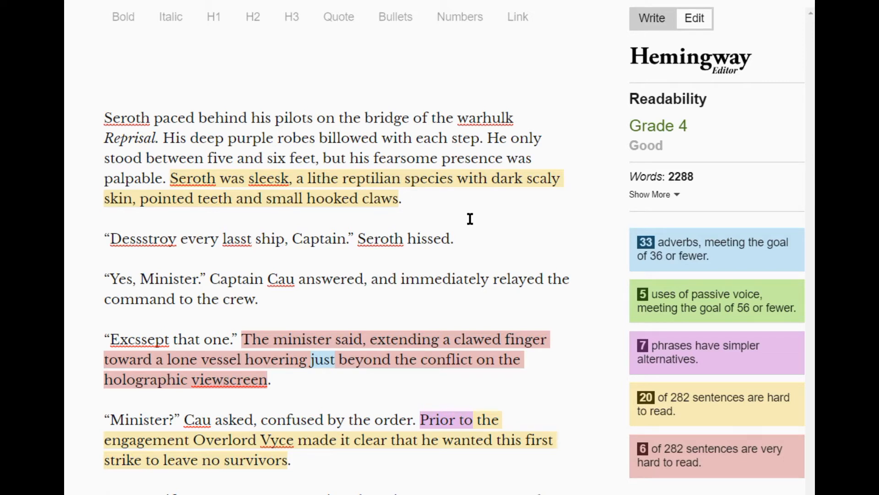
{"action": "type", "text": "It wasn't Seroth"}
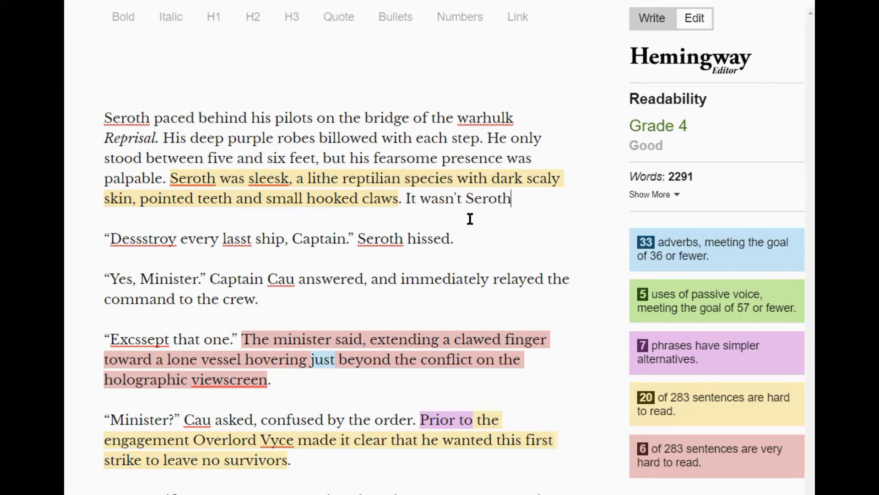
{"action": "type", "text": "'s position "}
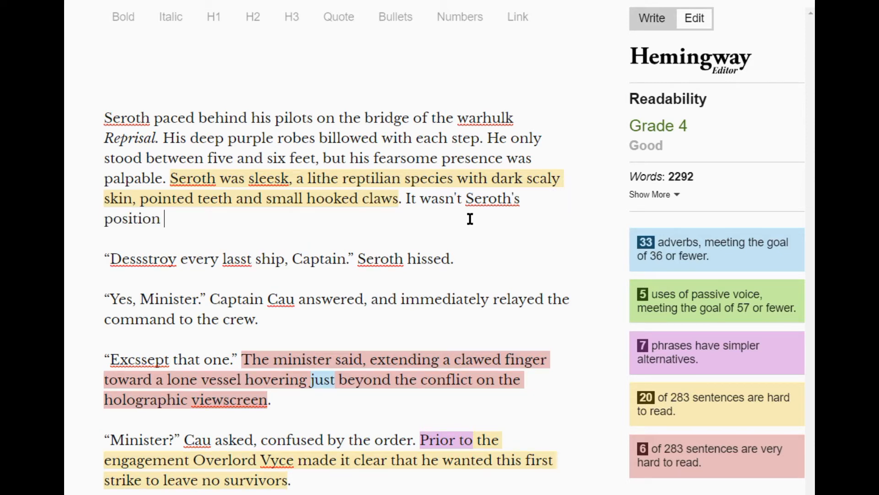
{"action": "type", "text": "in the violet cir"}
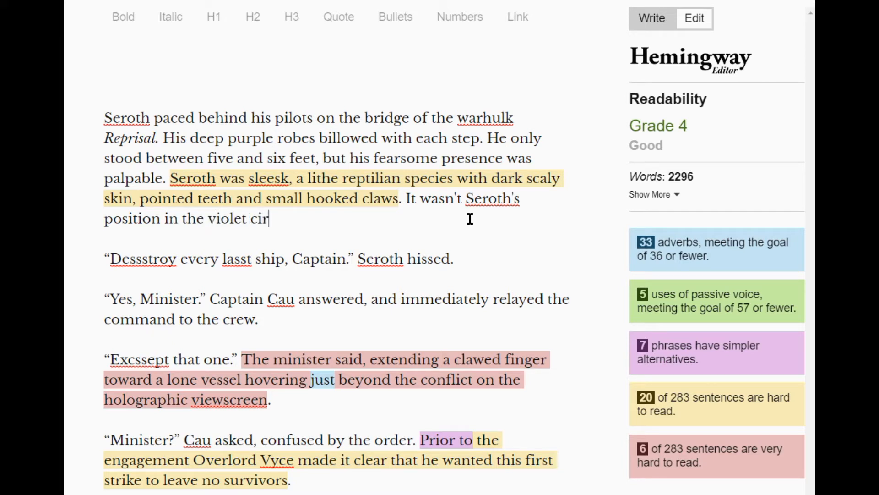
{"action": "type", "text": "cle or his species' "}
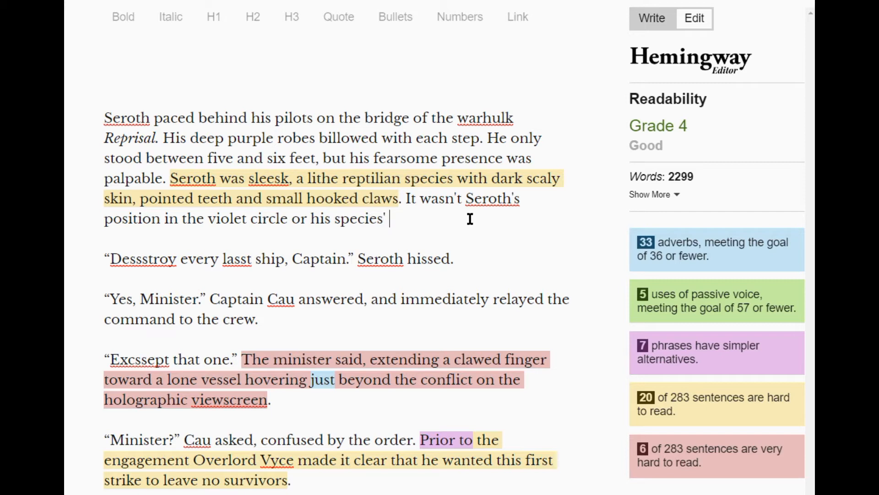
{"action": "type", "text": "fierce "}
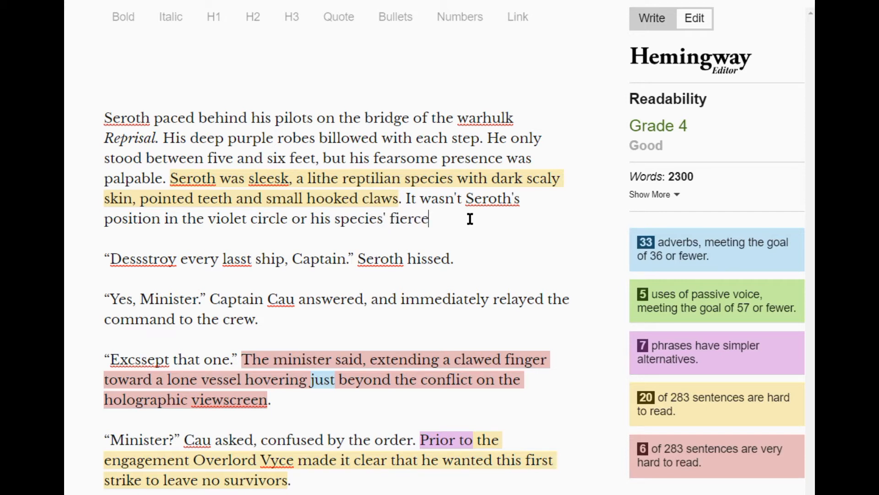
{"action": "type", "text": "reputaion"}
Add the word "reputation" after "fierce", correcting its spelling with the suggested replacement.
{"action": "key", "text": "BackSpace"}
{"action": "key", "text": "BackSpace"}
{"action": "key", "text": "BackSpace"}
{"action": "key", "text": "BackSpace"}
{"action": "key", "text": "BackSpace"}
{"action": "key", "text": "BackSpace"}
{"action": "key", "text": "BackSpace"}
{"action": "type", "text": "utaion"}
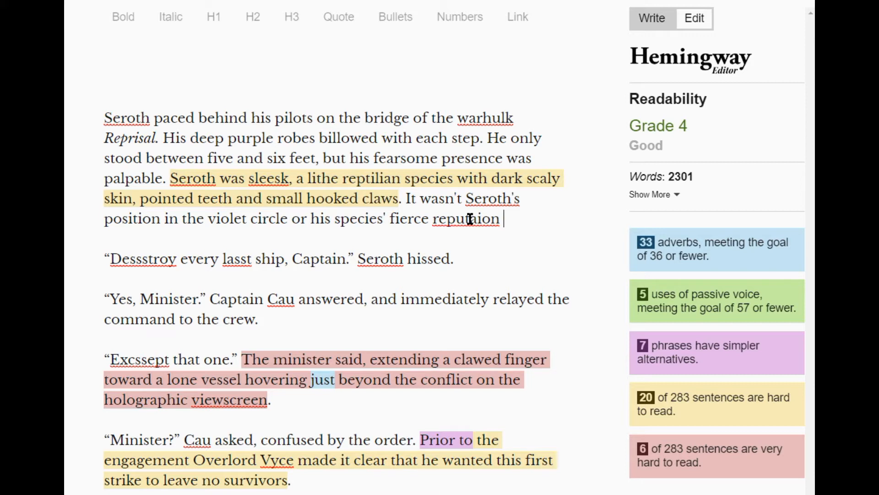
{"action": "right_click", "coordinate": [468, 218]}
{"action": "left_click", "coordinate": [499, 230]}
Continue the sentence with "that kept his subordinates", correcting the spelling of "subordinates" with the suggested replacement.
{"action": "type", "text": "that kept his subbor"}
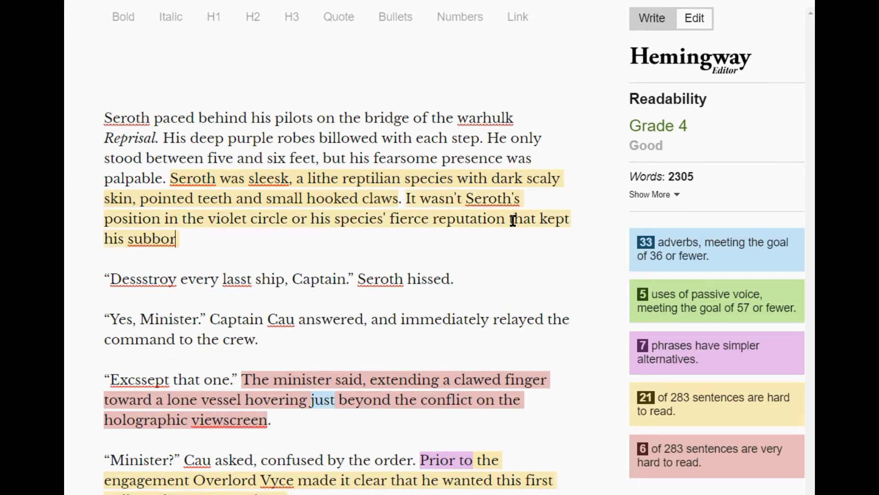
{"action": "type", "text": "dinates"}
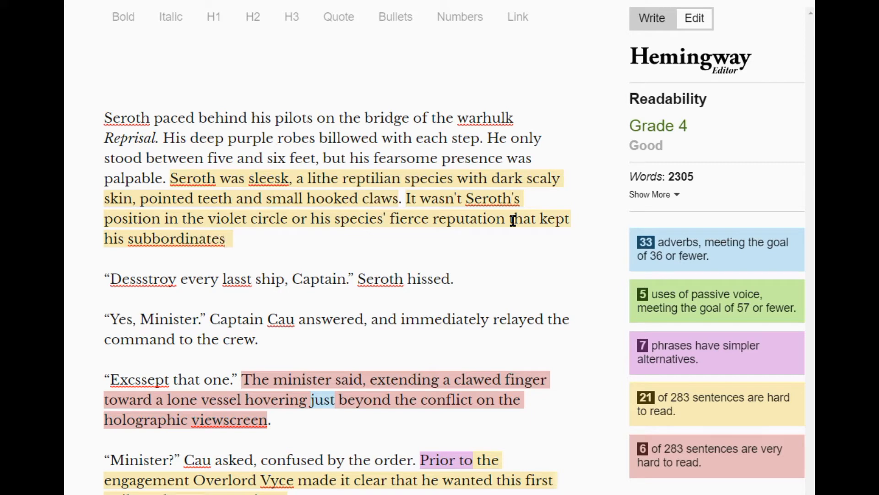
{"action": "right_click", "coordinate": [206, 242]}
{"action": "left_click", "coordinate": [248, 254]}
{"action": "key", "text": "BackSpace"}
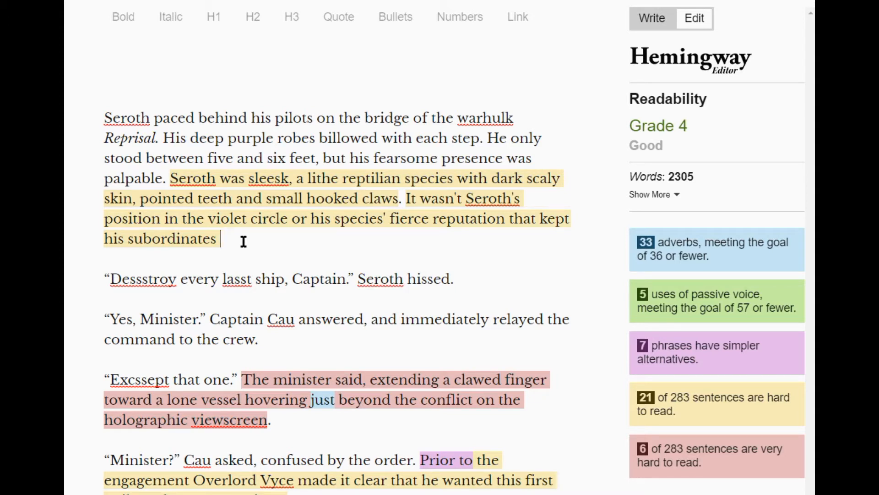
End the sentence with "in line." and begin the following one with "It was his mystical and".
{"action": "type", "text": "in line. It"}
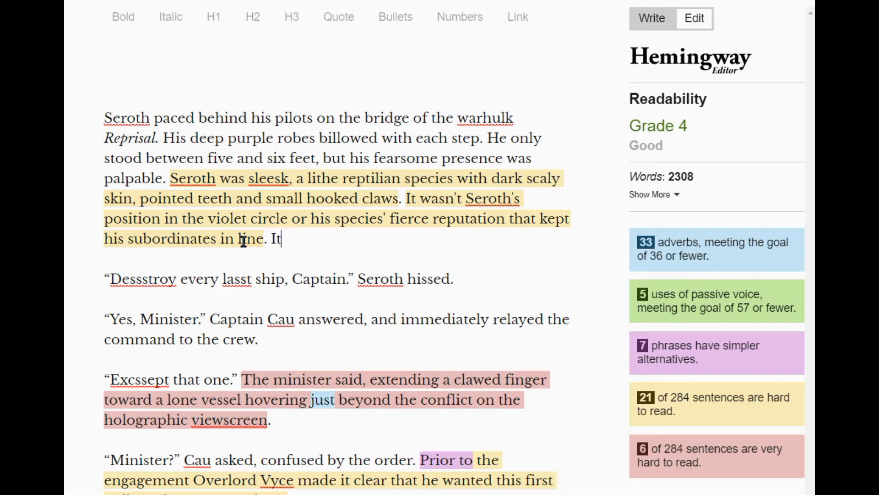
{"action": "type", "text": " was his abil"}
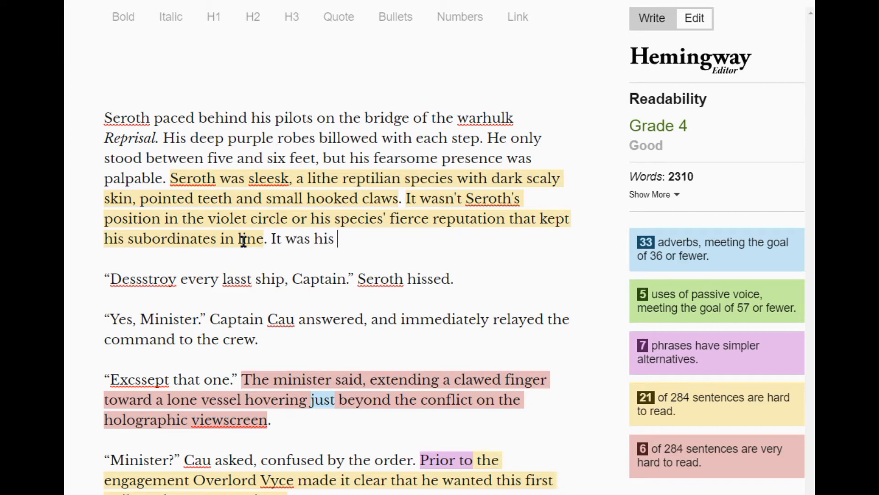
{"action": "key", "text": "BackSpace"}
{"action": "key", "text": "BackSpace"}
{"action": "key", "text": "BackSpace"}
{"action": "key", "text": "BackSpace"}
{"action": "type", "text": "mytical and"}
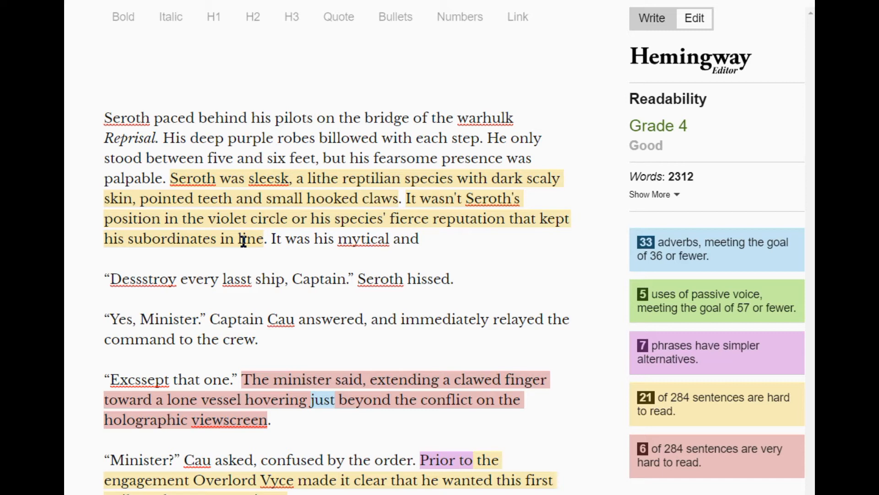
{"action": "type", "text": " an"}
{"action": "left_click", "coordinate": [361, 239]}
{"action": "type", "text": "s"}
Continue the paragraph's last sentence with "martial prowess".
{"action": "left_click", "coordinate": [466, 239]}
{"action": "type", "text": "d mart"}
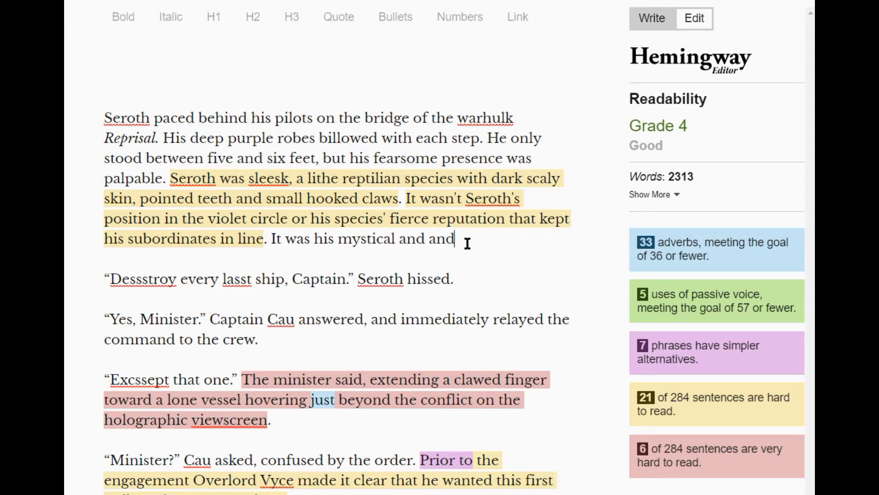
{"action": "type", "text": "ial prowess"}
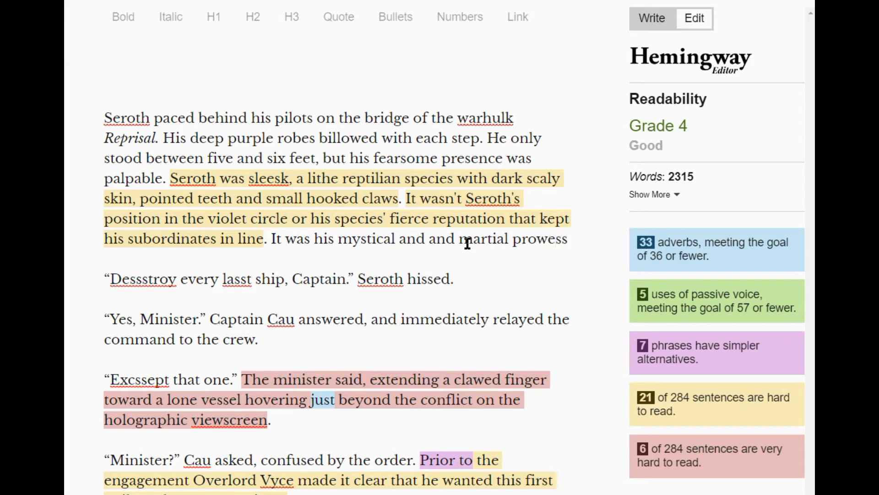
{"action": "type", "text": "- his"}
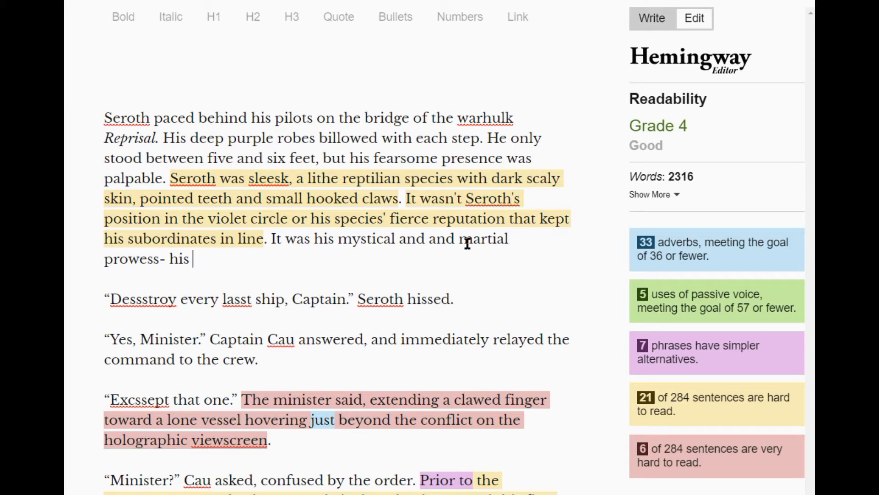
{"action": "type", "text": "bloodl"}
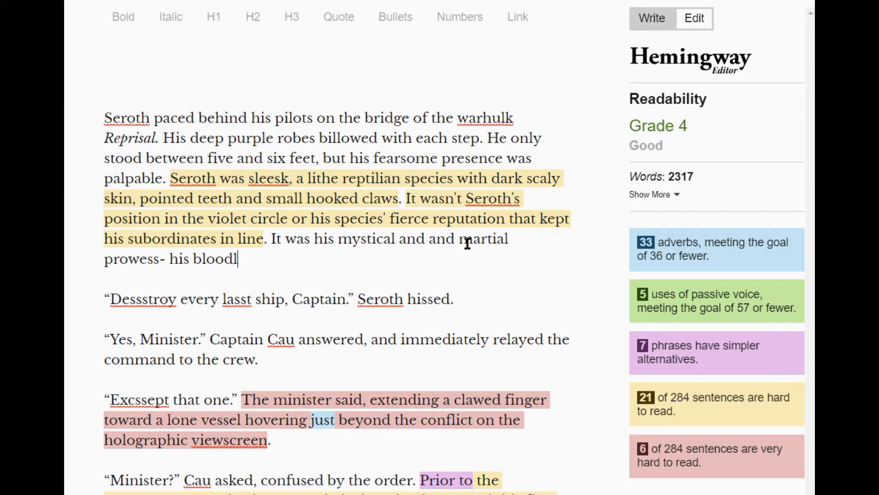
{"action": "type", "text": "ust"}
{"action": "left_click", "coordinate": [272, 261]}
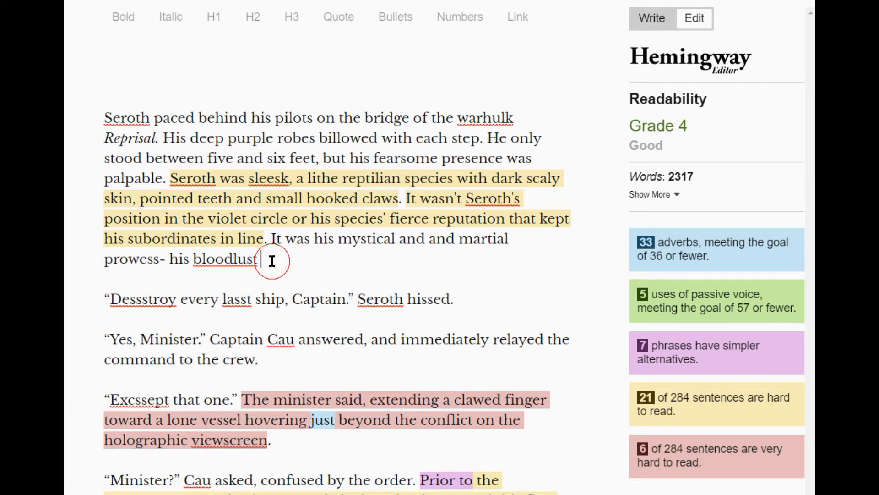
{"action": "key", "text": "BackSpace"}
{"action": "key", "text": "BackSpace"}
{"action": "key", "text": "BackSpace"}
{"action": "key", "text": "BackSpace"}
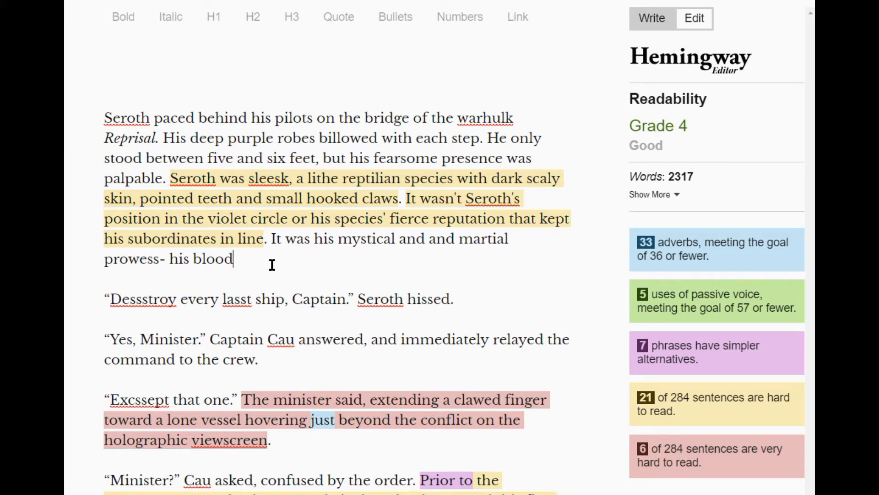
{"action": "key", "text": "BackSpace"}
{"action": "key", "text": "BackSpace"}
{"action": "key", "text": "BackSpace"}
{"action": "key", "text": "BackSpace"}
{"action": "key", "text": "BackSpace"}
{"action": "key", "text": "BackSpace"}
{"action": "key", "text": "BackSpace"}
{"action": "key", "text": "BackSpace"}
{"action": "key", "text": "BackSpace"}
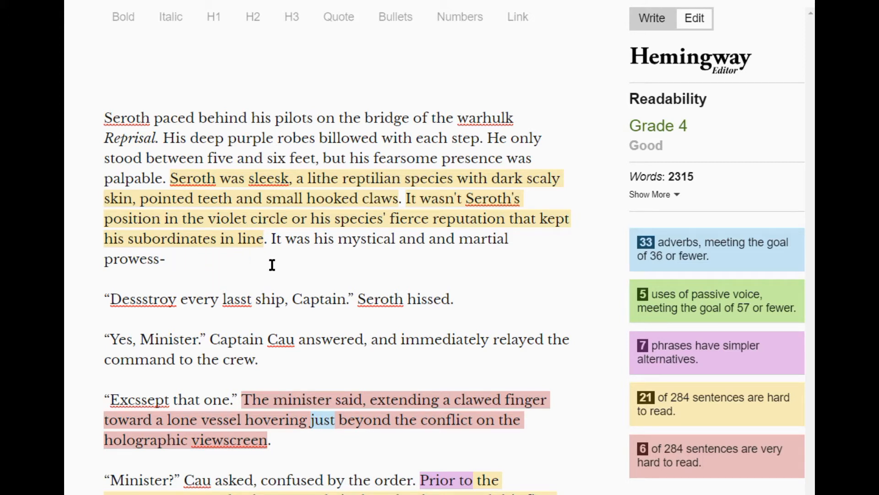
{"action": "key", "text": "BackSpace"}
{"action": "key", "text": "BackSpace"}
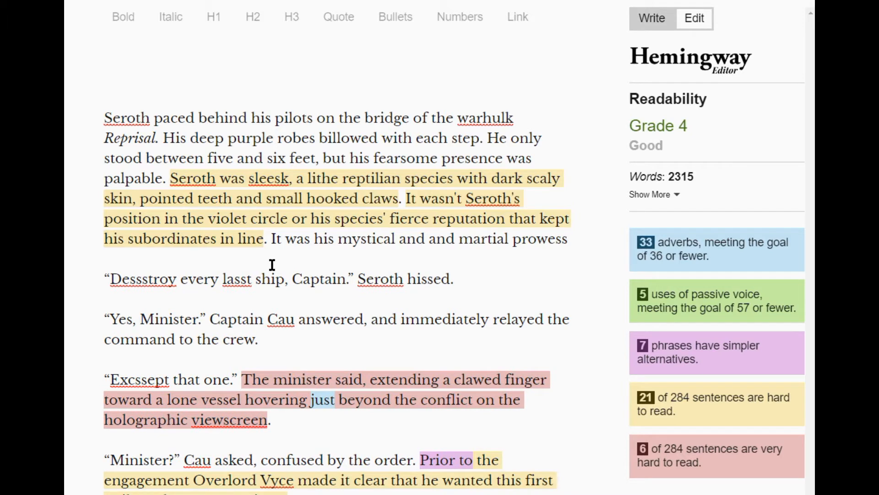
Finish the paragraph's last sentence with ", coupled with his blood lust.", writing "blood lust" as two words.
{"action": "type", "text": ", coupled with "}
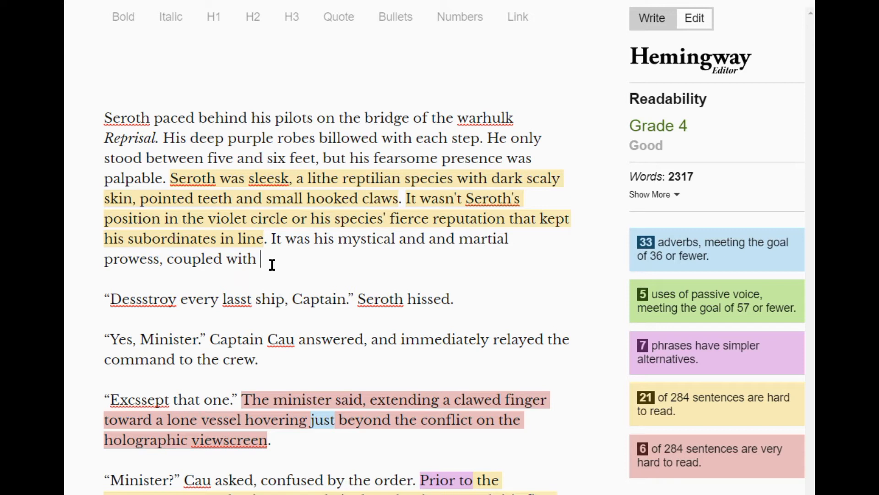
{"action": "type", "text": "his bloodlust."}
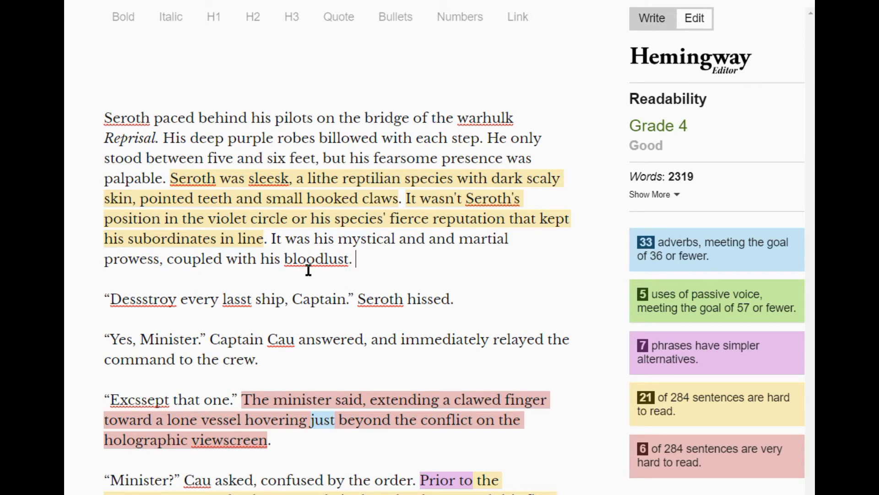
{"action": "left_click", "coordinate": [318, 259]}
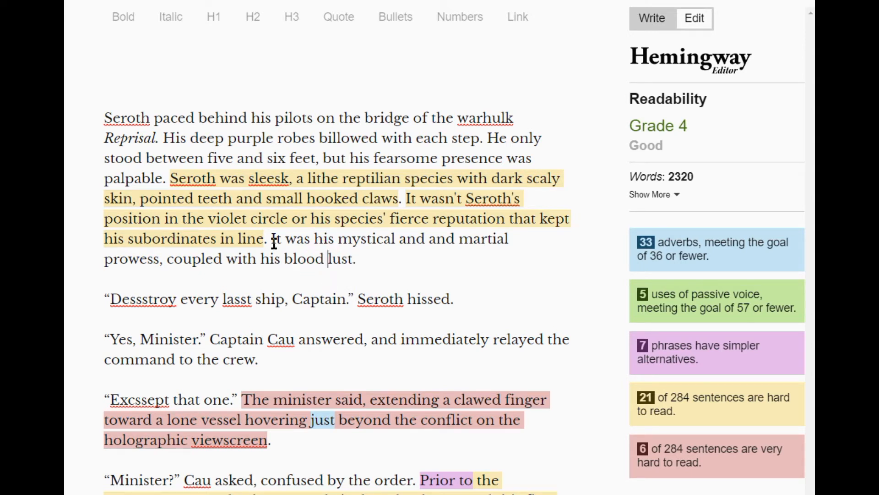
Capitalize "Violet Circle" in the opening paragraph and insert "notorious" before "blood lust" in its last sentence.
{"action": "key", "text": "BackSpace"}
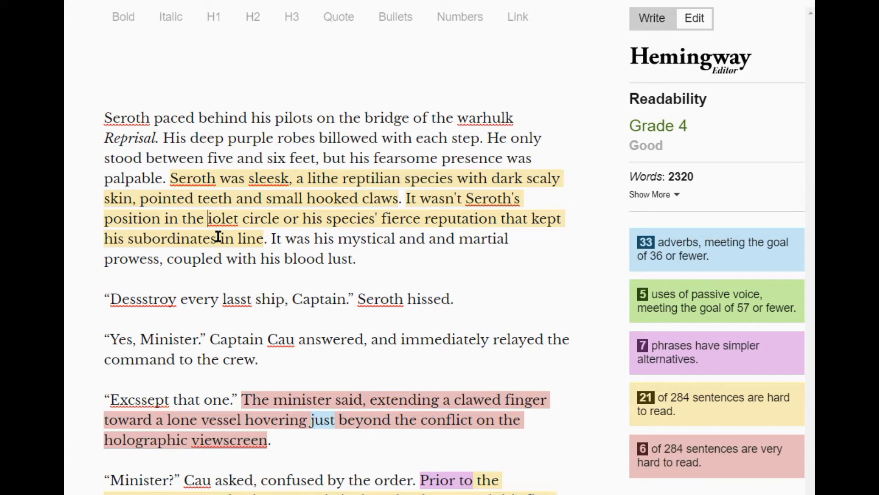
{"action": "type", "text": "V"}
{"action": "left_click", "coordinate": [258, 219]}
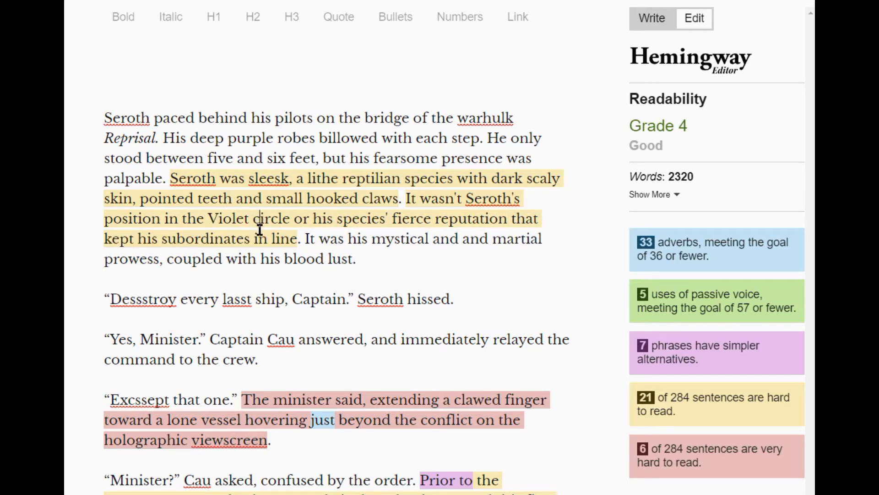
{"action": "key", "text": "BackSpace"}
{"action": "type", "text": "C"}
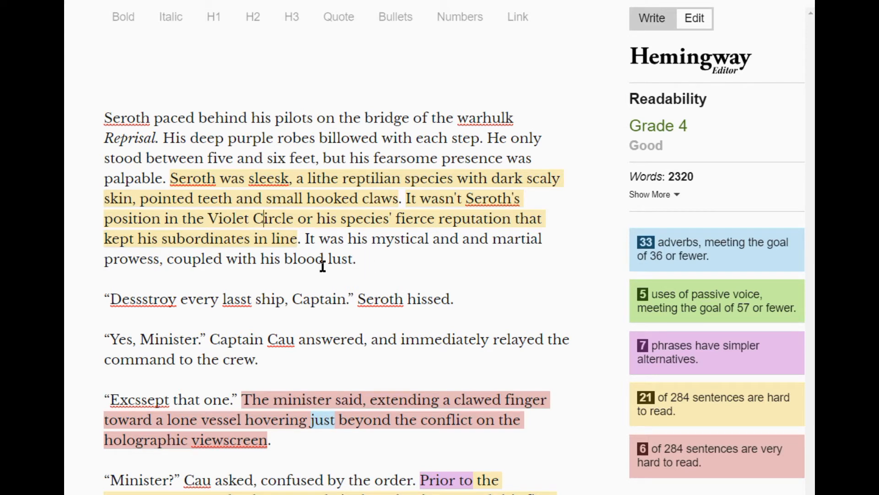
{"action": "type", "text": "notorious"}
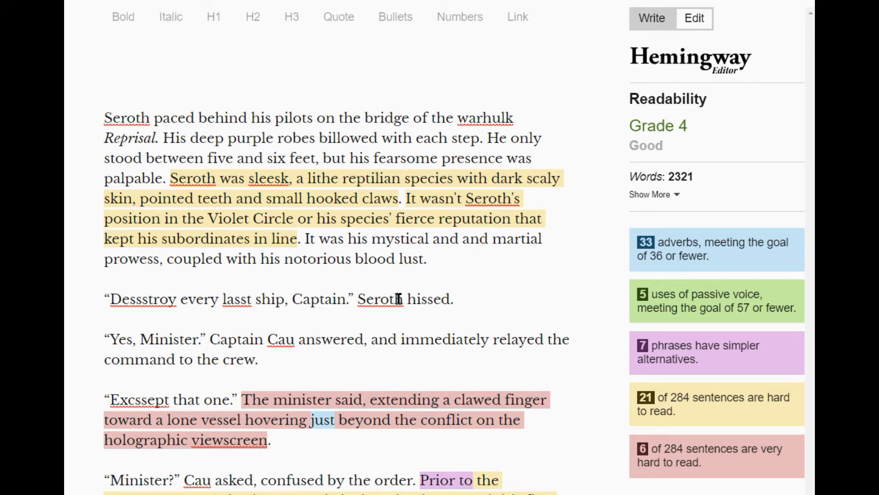
Delete "on the holographic viewscreen" from the end of the very hard-to-read sentence about the minister extending a clawed finger.
{"action": "scroll", "coordinate": [521, 247], "scroll_direction": "down", "scroll_amount": 1}
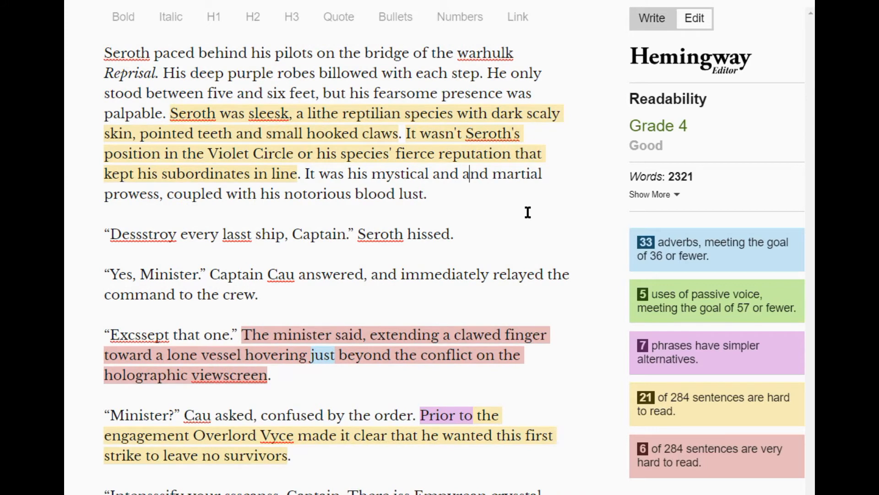
{"action": "scroll", "coordinate": [528, 213], "scroll_direction": "down", "scroll_amount": 1}
{"action": "scroll", "coordinate": [553, 178], "scroll_direction": "down", "scroll_amount": 1}
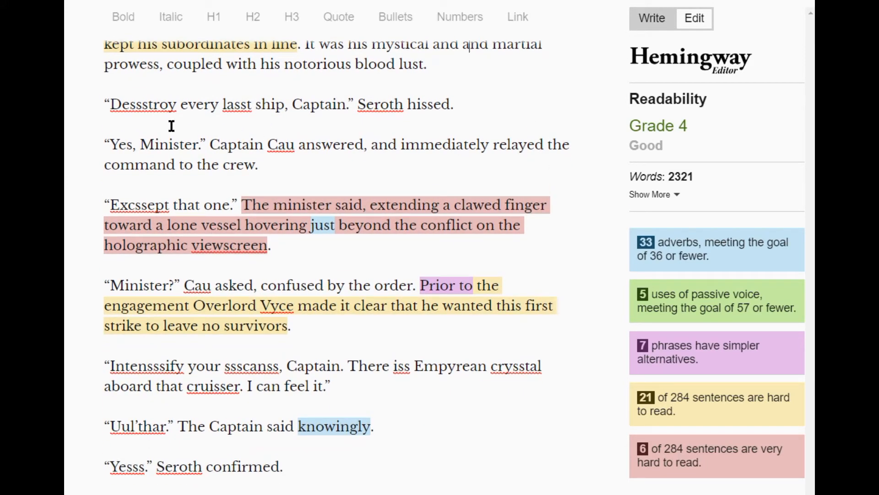
{"action": "scroll", "coordinate": [483, 135], "scroll_direction": "down", "scroll_amount": 4}
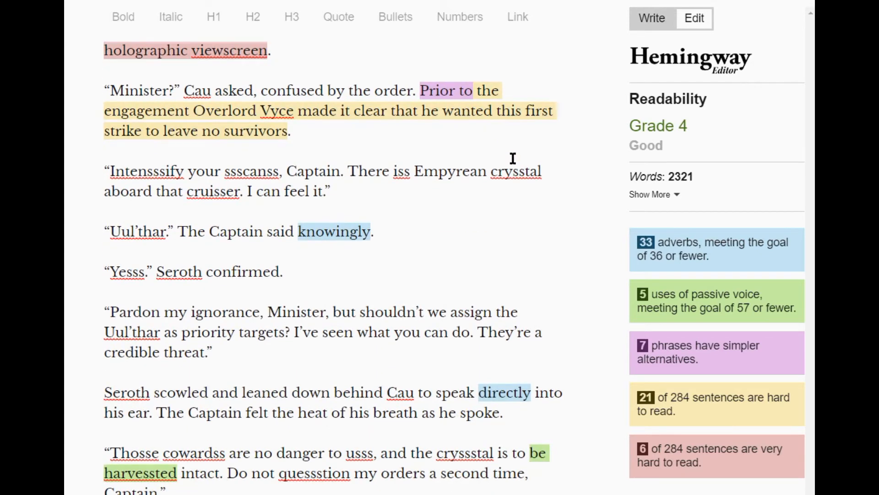
{"action": "scroll", "coordinate": [552, 166], "scroll_direction": "up", "scroll_amount": 3}
{"action": "scroll", "coordinate": [552, 166], "scroll_direction": "up", "scroll_amount": 3}
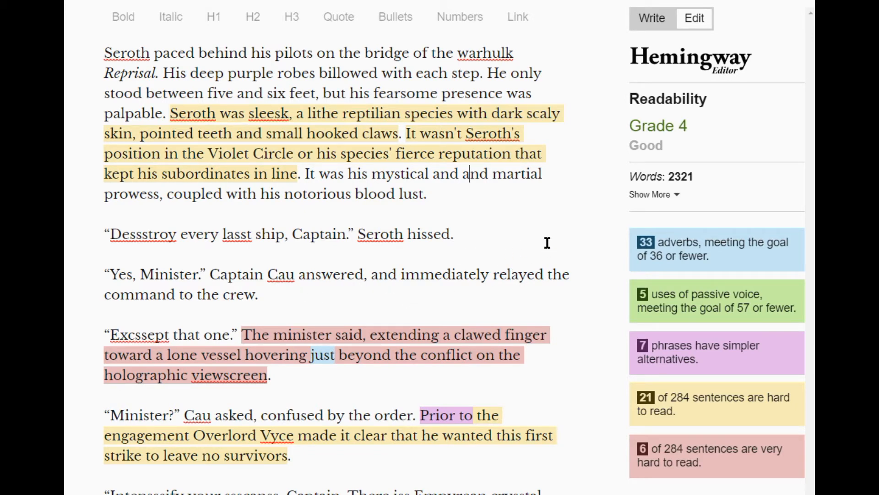
{"action": "scroll", "coordinate": [548, 250], "scroll_direction": "down", "scroll_amount": 3}
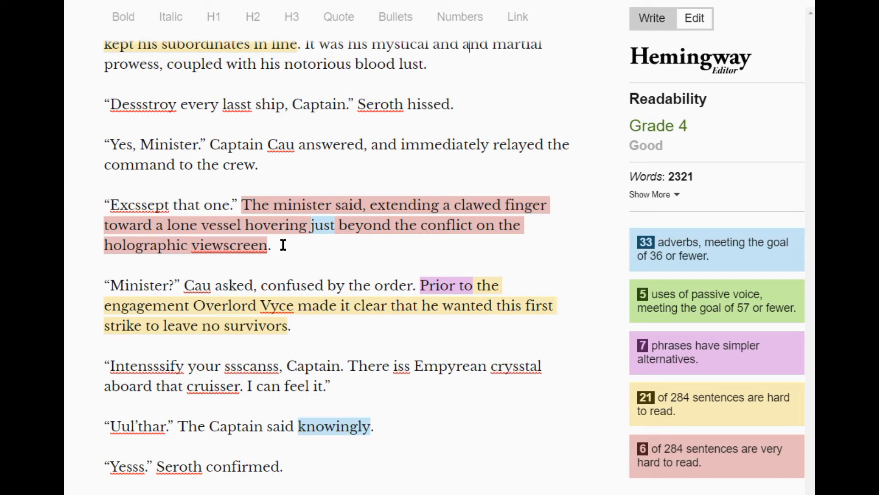
{"action": "left_click_drag", "start_coordinate": [267, 245], "coordinate": [471, 229]}
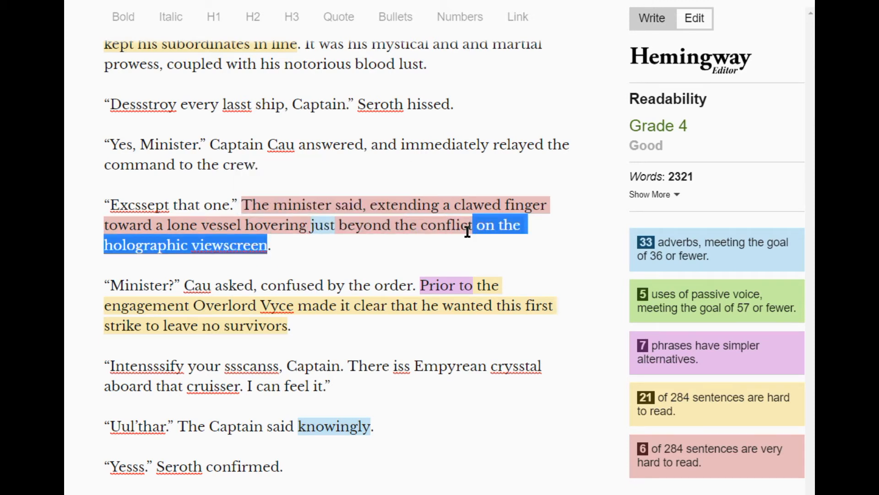
{"action": "key", "text": "BackSpace"}
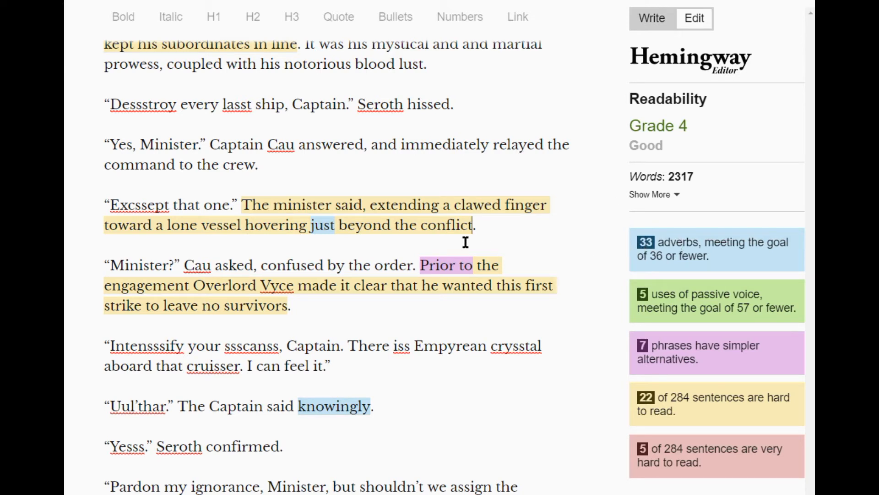
Replace "small hooked claws" in the opening paragraph with "a penchant for violence", correcting the spelling of "penchant" with the suggested replacement.
{"action": "mouse_move", "coordinate": [325, 229]}
{"action": "scroll", "coordinate": [543, 235], "scroll_direction": "up", "scroll_amount": 1}
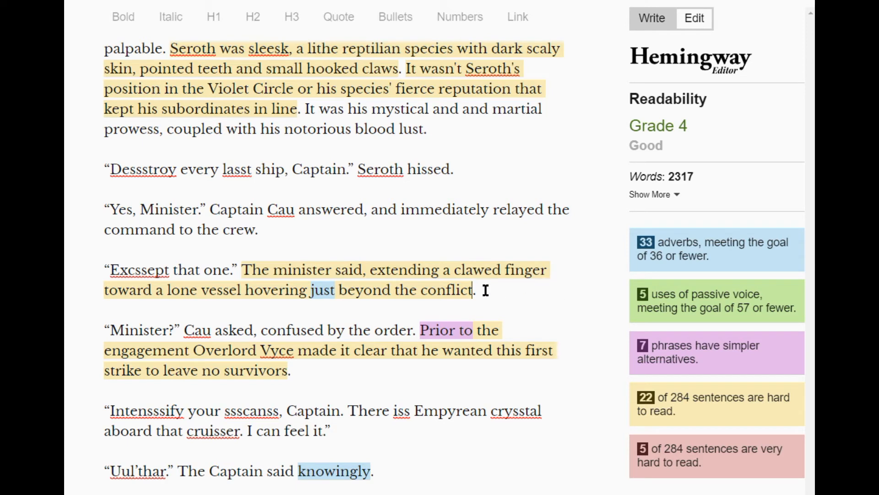
{"action": "scroll", "coordinate": [554, 288], "scroll_direction": "up", "scroll_amount": 2}
{"action": "scroll", "coordinate": [554, 288], "scroll_direction": "up", "scroll_amount": 1}
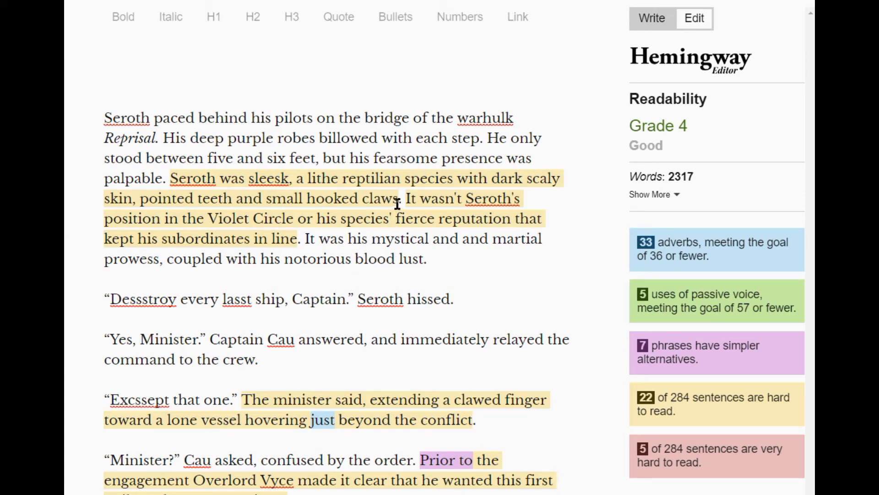
{"action": "left_click_drag", "start_coordinate": [398, 199], "coordinate": [268, 202]}
{"action": "key", "text": "BackSpace"}
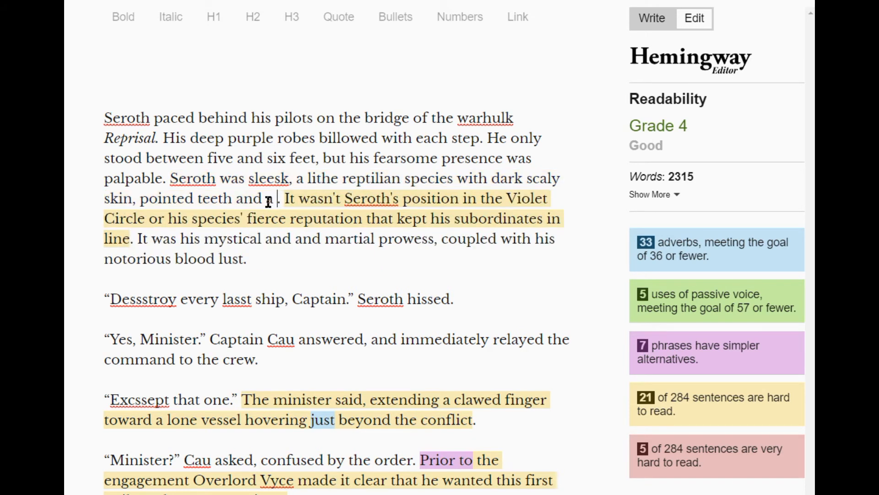
{"action": "type", "text": "pentiant"}
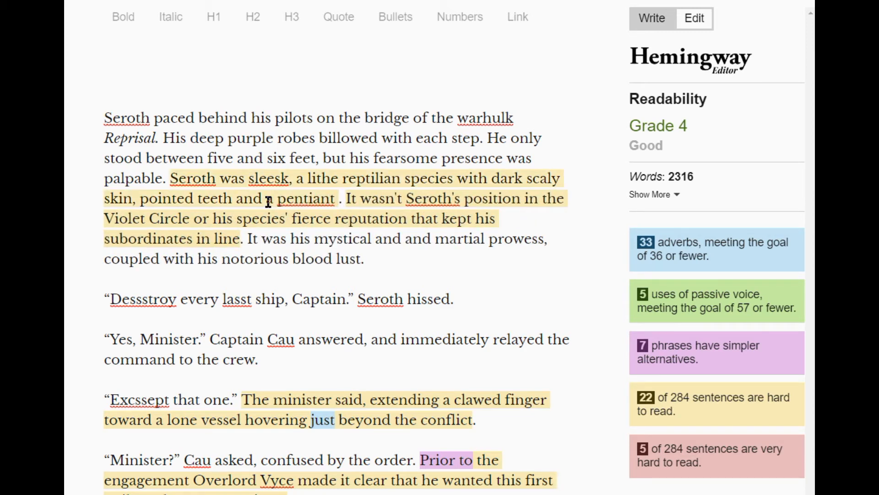
{"action": "type", "text": " for violen"}
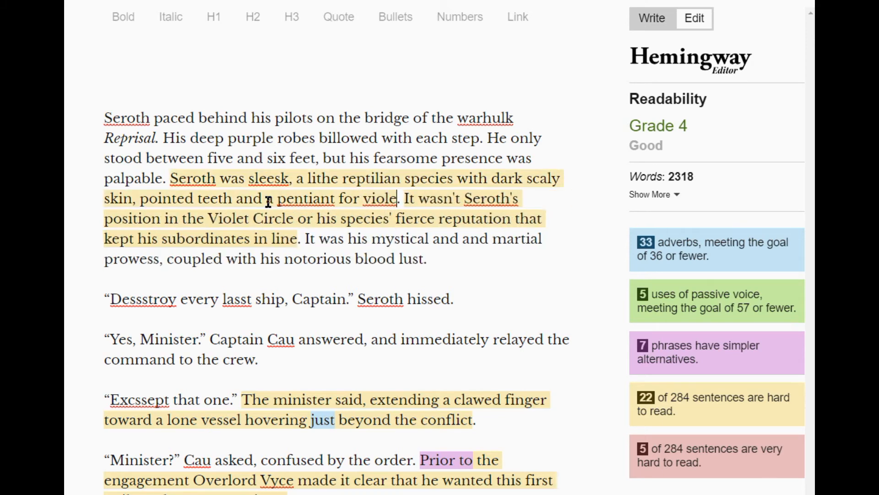
{"action": "type", "text": "ce"}
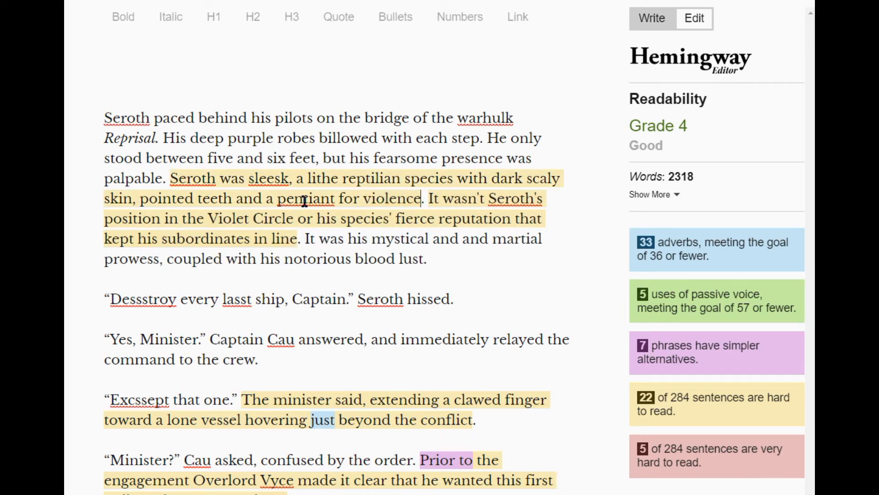
{"action": "right_click", "coordinate": [305, 200]}
{"action": "left_click", "coordinate": [340, 215]}
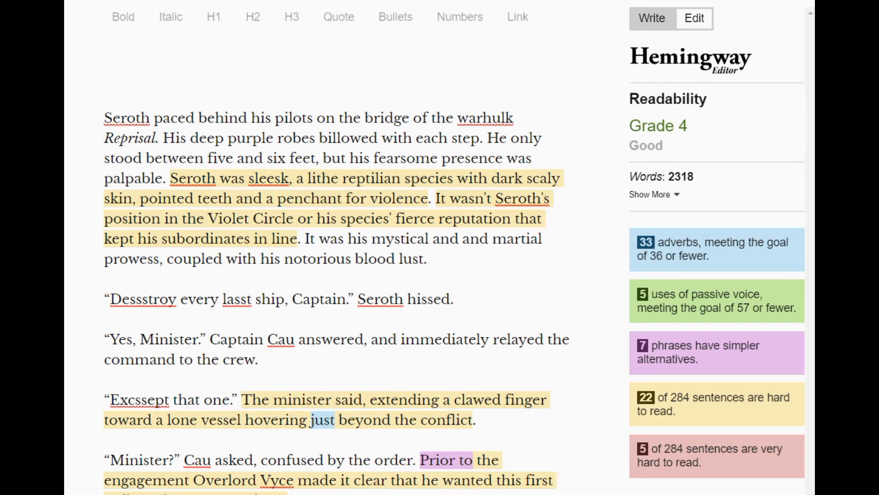
Replace the complex phrase "Prior to" in the sentence about the overlord's first strike with the suggested "Before".
{"action": "scroll", "coordinate": [534, 304], "scroll_direction": "down", "scroll_amount": 5}
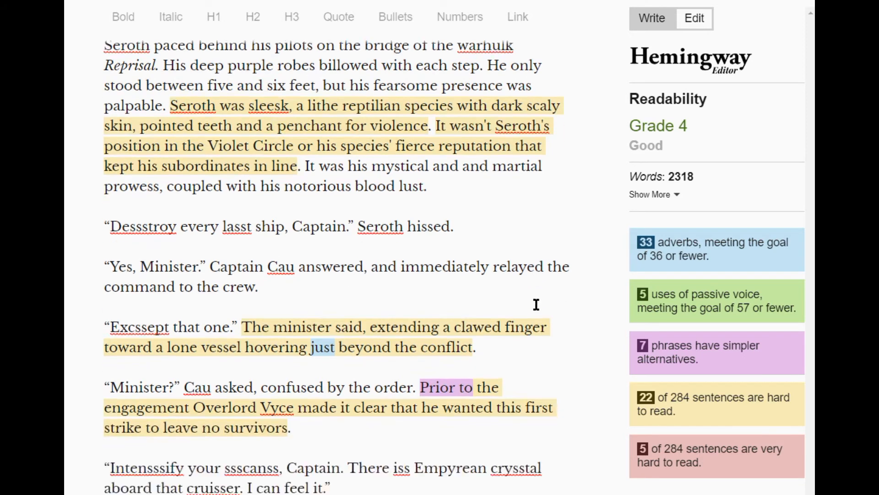
{"action": "scroll", "coordinate": [424, 269], "scroll_direction": "down", "scroll_amount": 3}
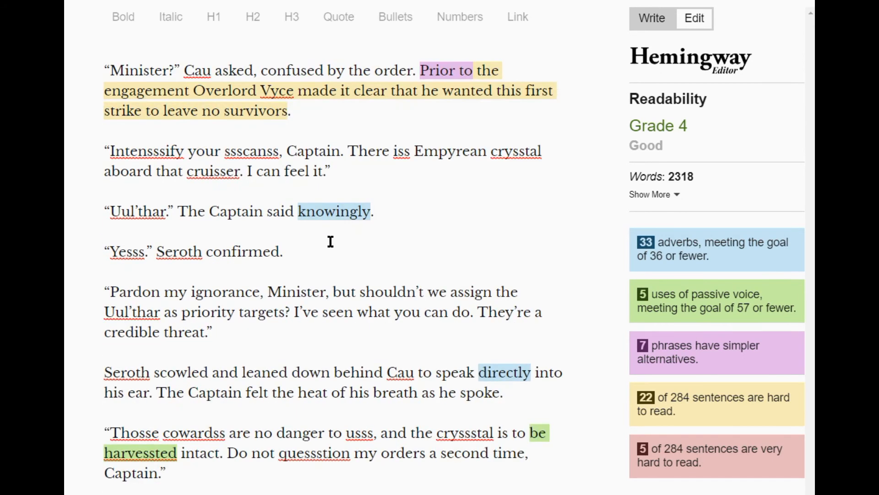
{"action": "scroll", "coordinate": [442, 223], "scroll_direction": "up", "scroll_amount": 1}
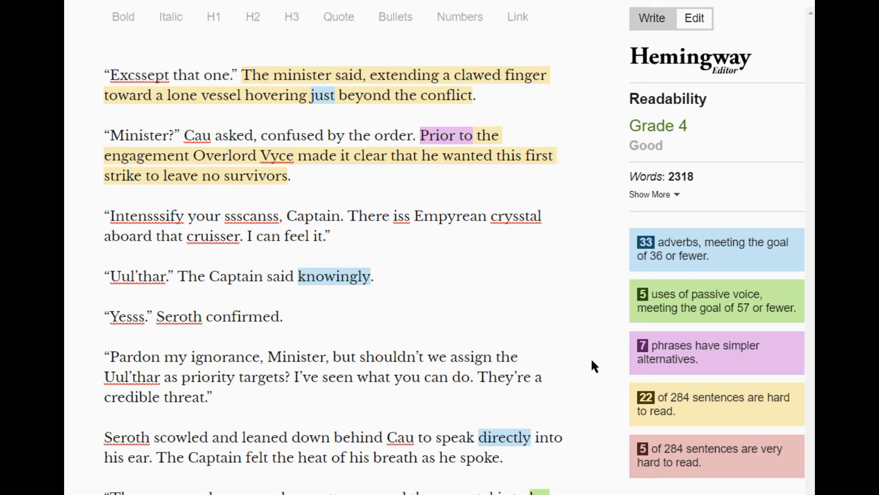
{"action": "mouse_move", "coordinate": [457, 140]}
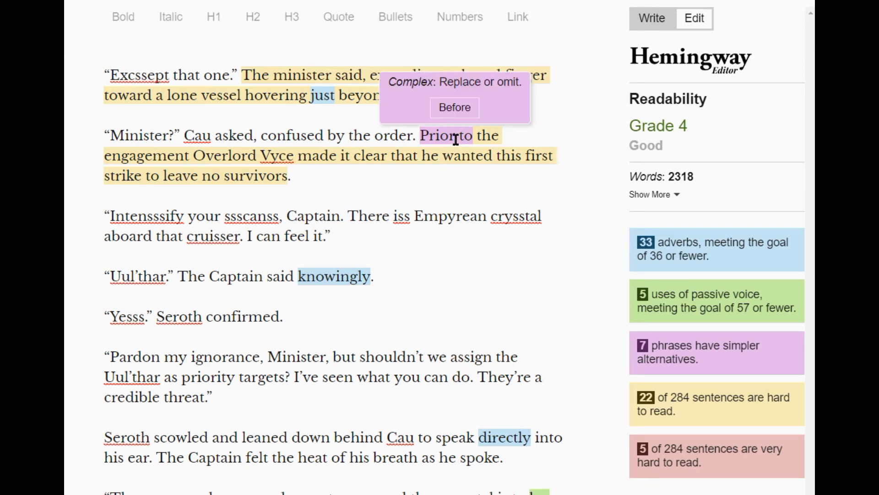
{"action": "left_click", "coordinate": [454, 108]}
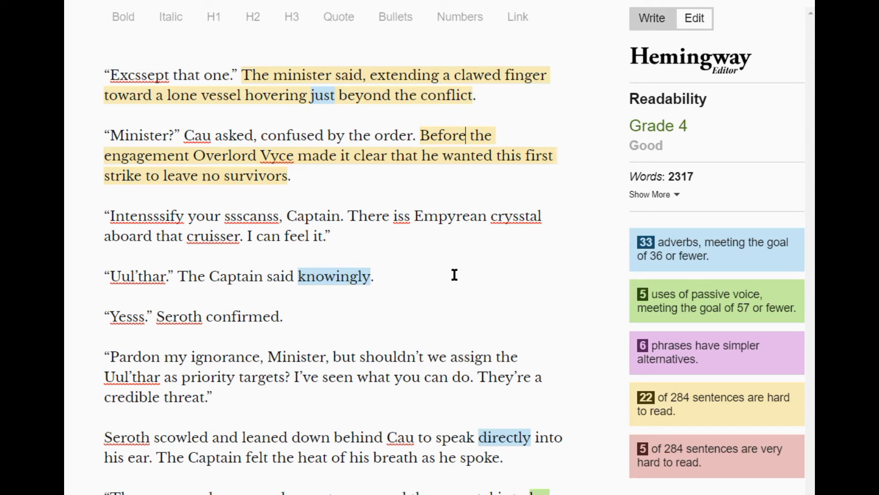
{"action": "left_click", "coordinate": [419, 136]}
{"action": "type", "text": "\""}
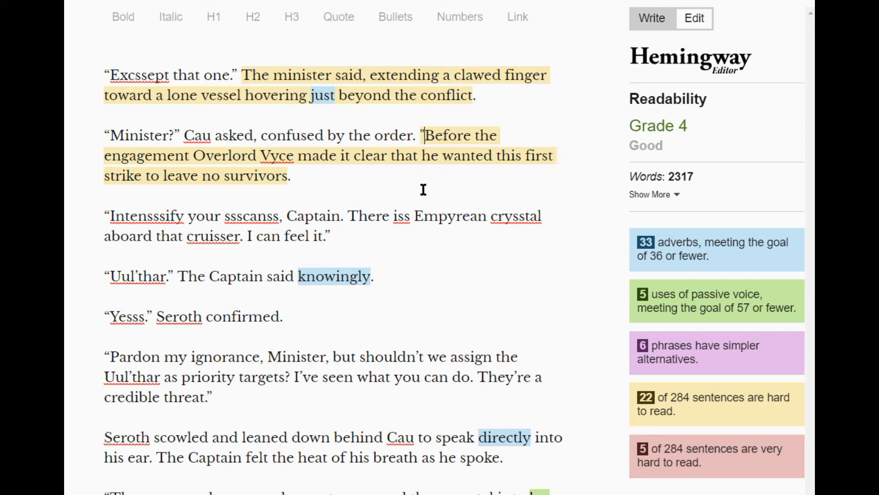
{"action": "left_click", "coordinate": [297, 178]}
{"action": "left_click", "coordinate": [424, 136]}
{"action": "key", "text": "BackSpace"}
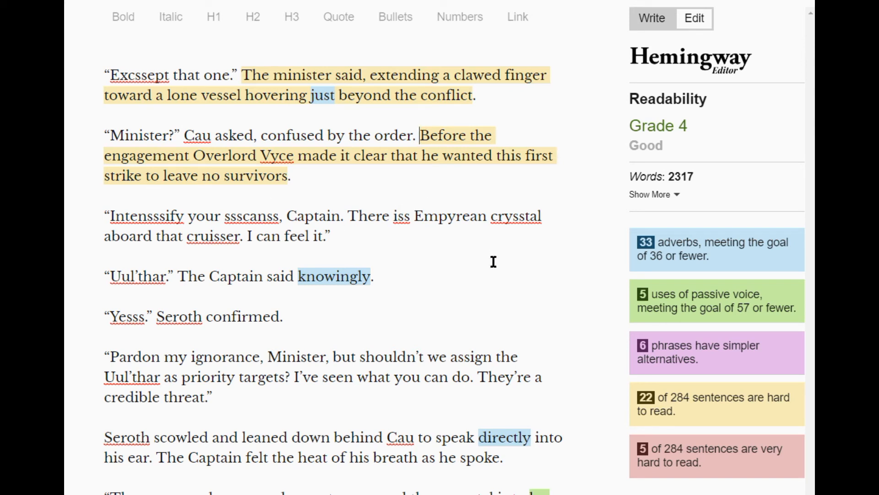
Omit the flagged adverb "knowingly" from the Captain's "Uul'thar" dialogue line using the suggested fix.
{"action": "scroll", "coordinate": [487, 277], "scroll_direction": "down", "scroll_amount": 1}
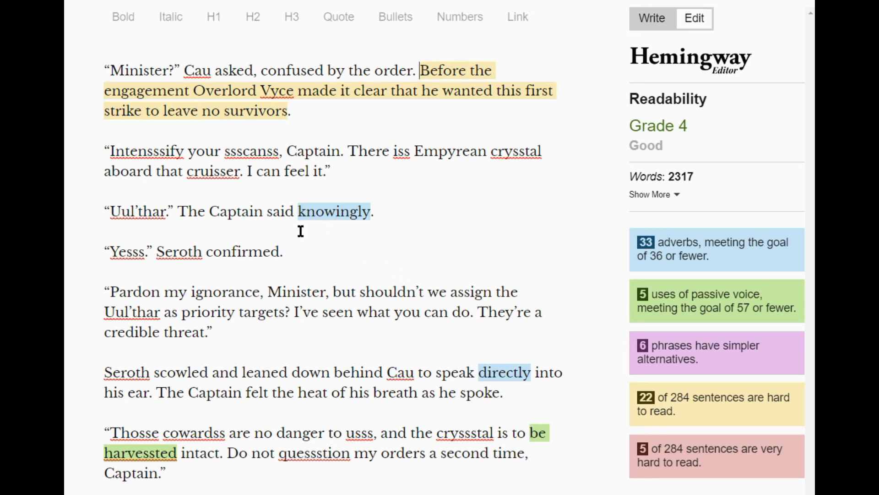
{"action": "mouse_move", "coordinate": [352, 219]}
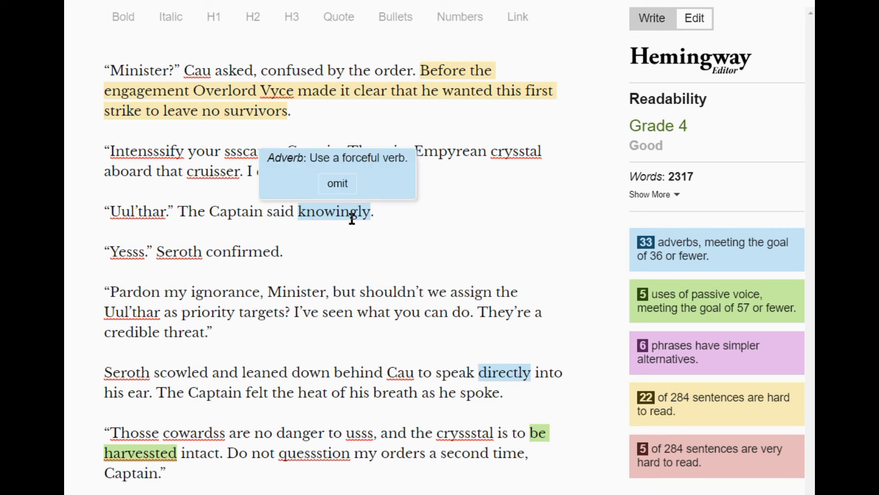
{"action": "left_click", "coordinate": [337, 184]}
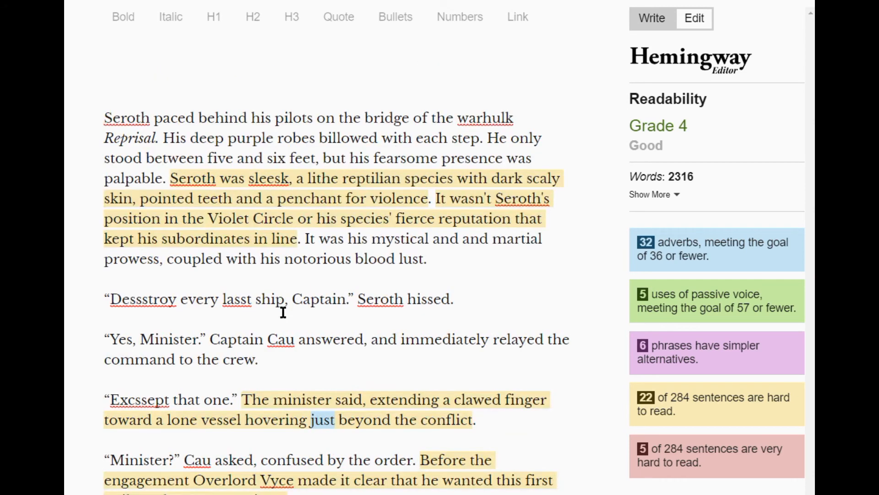
Change the Captain's dialogue verb in the "Uul'thar" line from "said" to "asked".
{"action": "scroll", "coordinate": [490, 323], "scroll_direction": "down", "scroll_amount": 10}
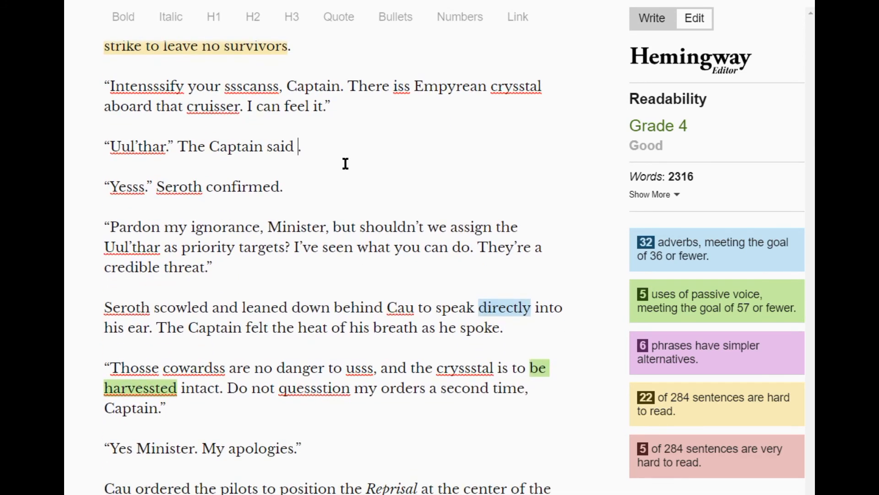
{"action": "key", "text": "BackSpace"}
{"action": "key", "text": "BackSpace"}
{"action": "key", "text": "BackSpace"}
{"action": "key", "text": "BackSpace"}
{"action": "key", "text": "BackSpace"}
{"action": "type", "text": "asked"}
Change the Captain's dialogue verb in the "Uul'thar" line to "reasoned", keeping the closing period.
{"action": "scroll", "coordinate": [375, 254], "scroll_direction": "down", "scroll_amount": 10}
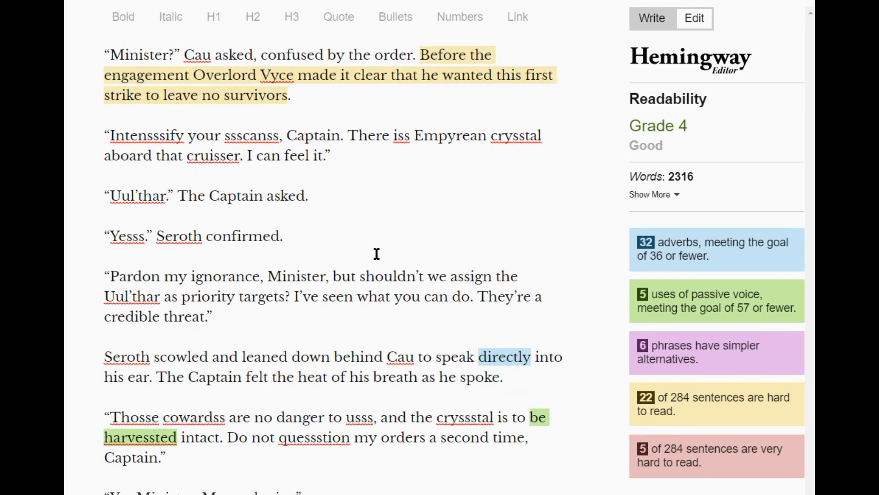
{"action": "scroll", "coordinate": [364, 130], "scroll_direction": "up", "scroll_amount": 1}
{"action": "left_click", "coordinate": [309, 145]}
{"action": "key", "text": "BackSpace"}
{"action": "key", "text": "BackSpace"}
{"action": "key", "text": "BackSpace"}
{"action": "key", "text": "BackSpace"}
{"action": "key", "text": "BackSpace"}
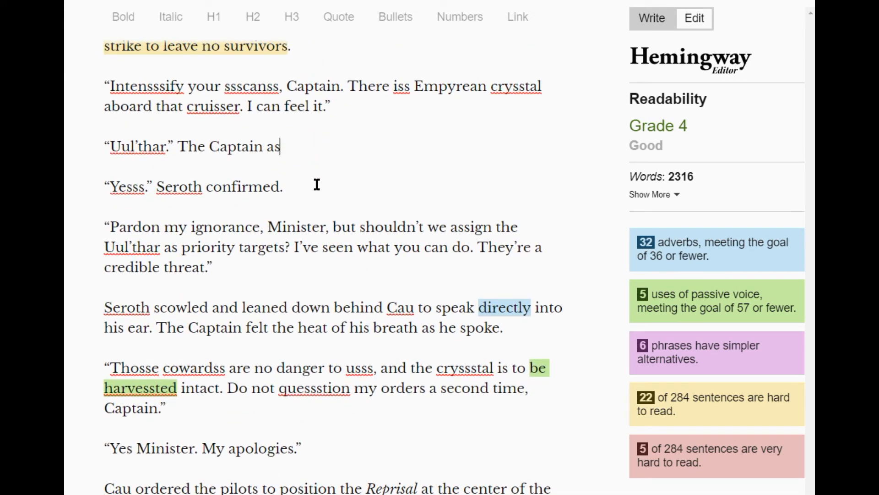
{"action": "type", "text": "reasoned."}
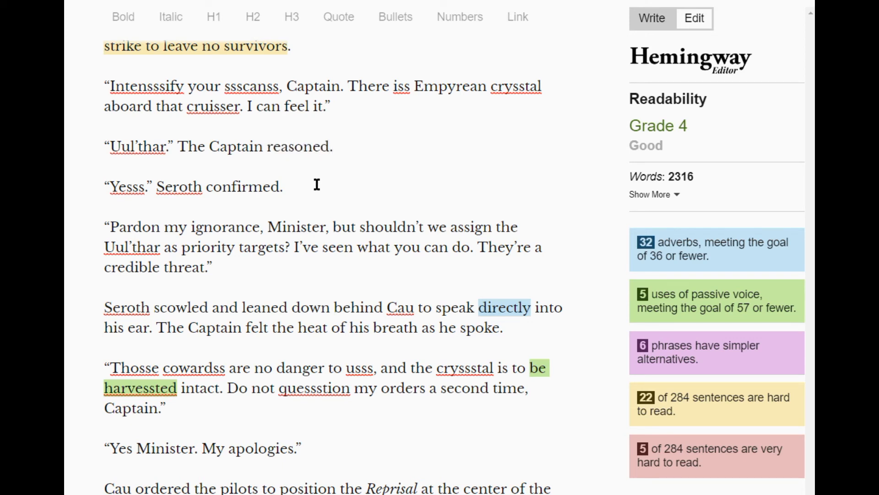
Review the highlighted adverbs, passive voice and hard-to-read sentences in the paragraphs following the Captain's "Uul'thar" line.
{"action": "left_click", "coordinate": [316, 184]}
{"action": "scroll", "coordinate": [551, 159], "scroll_direction": "down", "scroll_amount": 2}
{"action": "scroll", "coordinate": [557, 132], "scroll_direction": "down", "scroll_amount": 4}
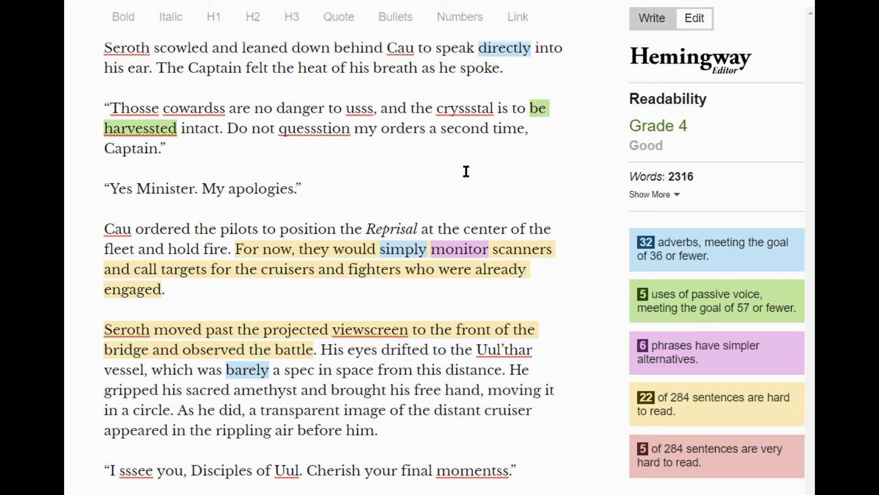
{"action": "scroll", "coordinate": [548, 200], "scroll_direction": "down", "scroll_amount": 1}
{"action": "scroll", "coordinate": [549, 199], "scroll_direction": "down", "scroll_amount": 3}
{"action": "scroll", "coordinate": [547, 198], "scroll_direction": "up", "scroll_amount": 6}
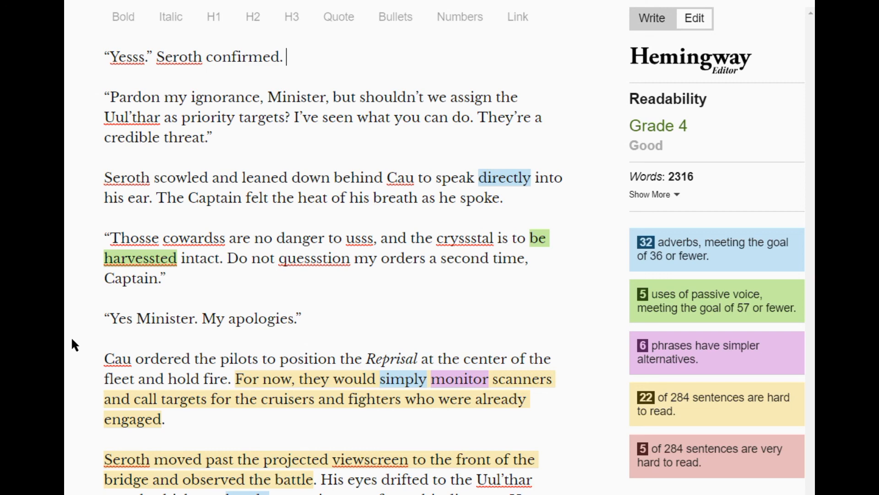
{"action": "scroll", "coordinate": [71, 336], "scroll_direction": "up", "scroll_amount": 12}
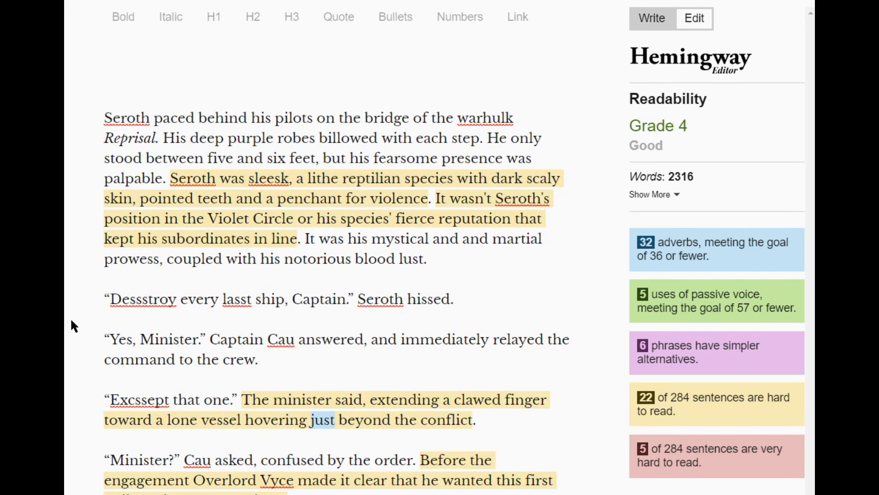